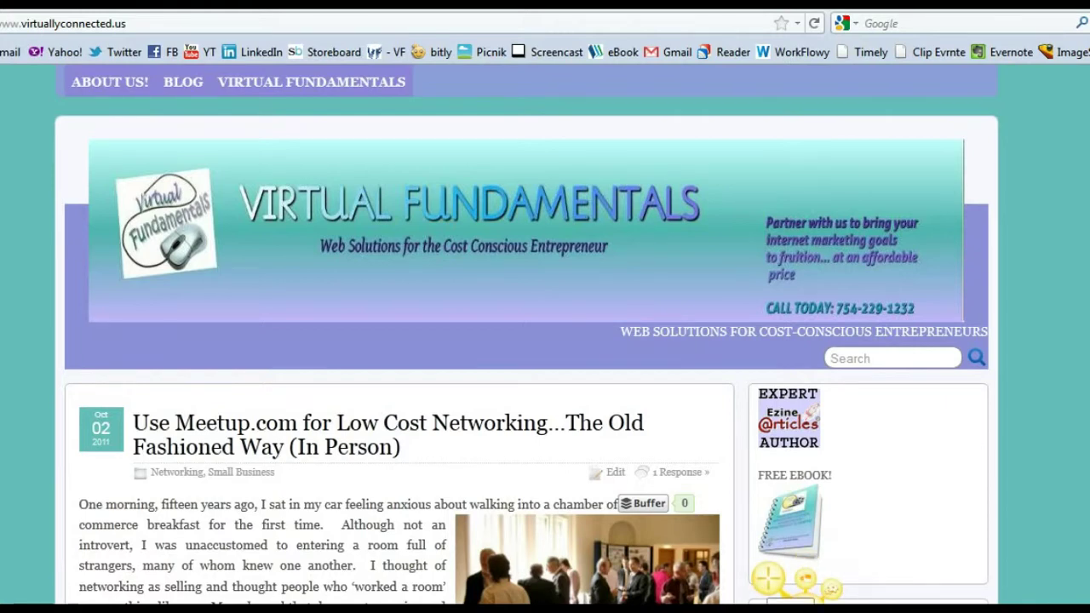
# Step: Record a video of the selected blog page area, scrolling down and up, then stop
pyautogui.click(767, 579)
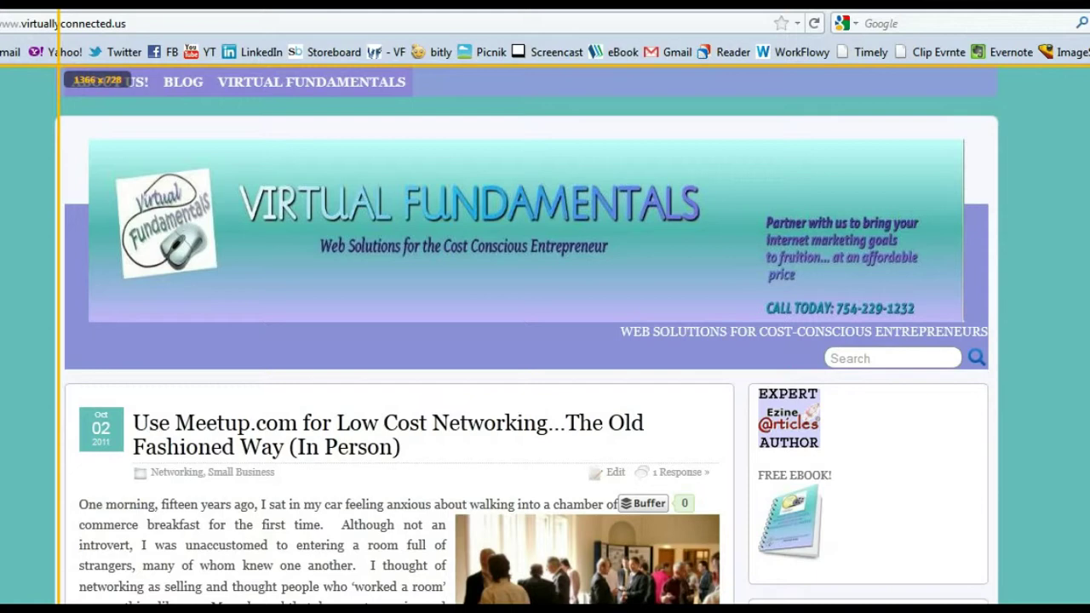
pyautogui.moveTo(62, 67)
pyautogui.mouseDown()
pyautogui.moveTo(998, 287)
pyautogui.moveTo(1080, 596)
pyautogui.moveTo(1017, 586)
pyautogui.moveTo(1005, 601)
pyautogui.mouseUp()
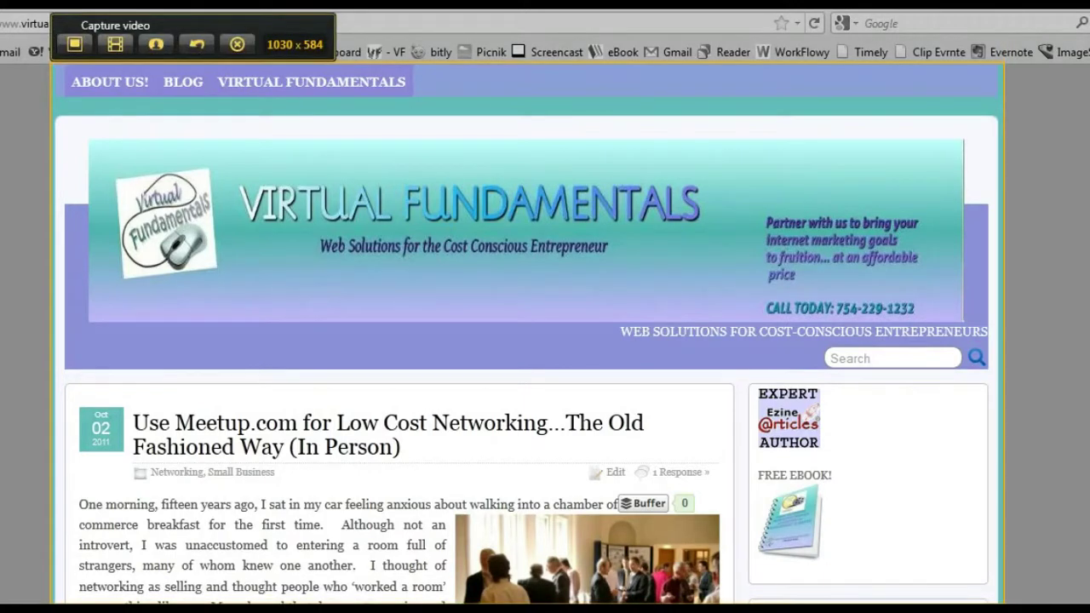
pyautogui.click(115, 43)
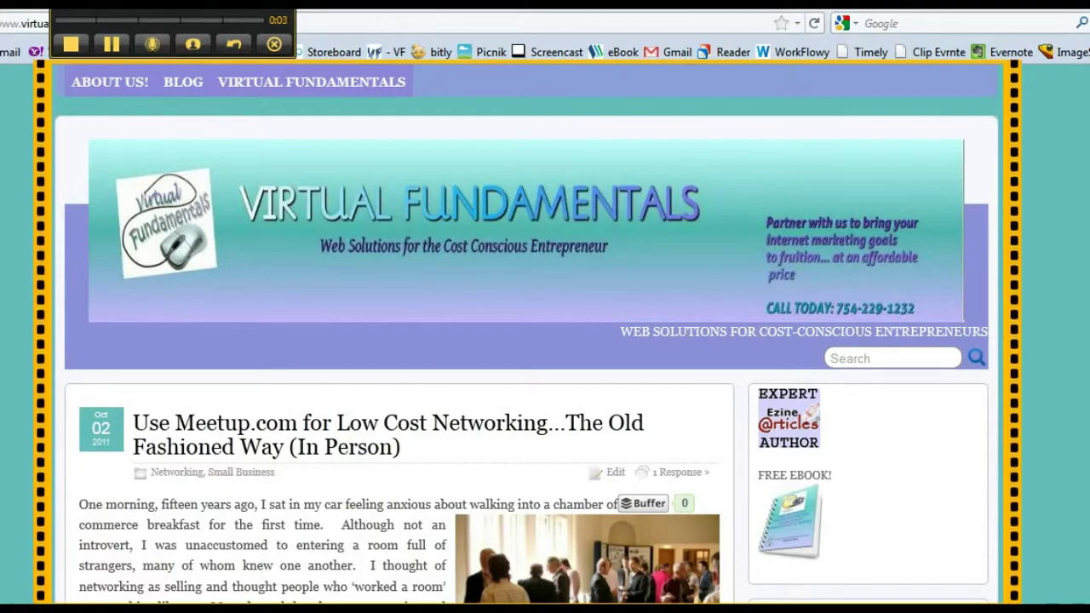
pyautogui.scroll(-15, 526, 332)
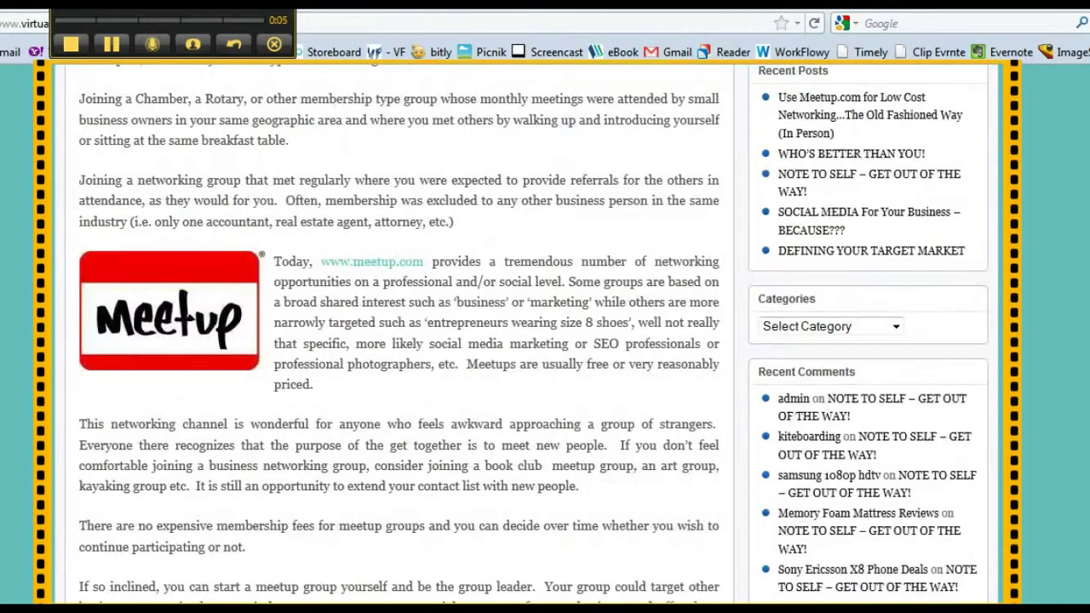
pyautogui.scroll(15, 526, 332)
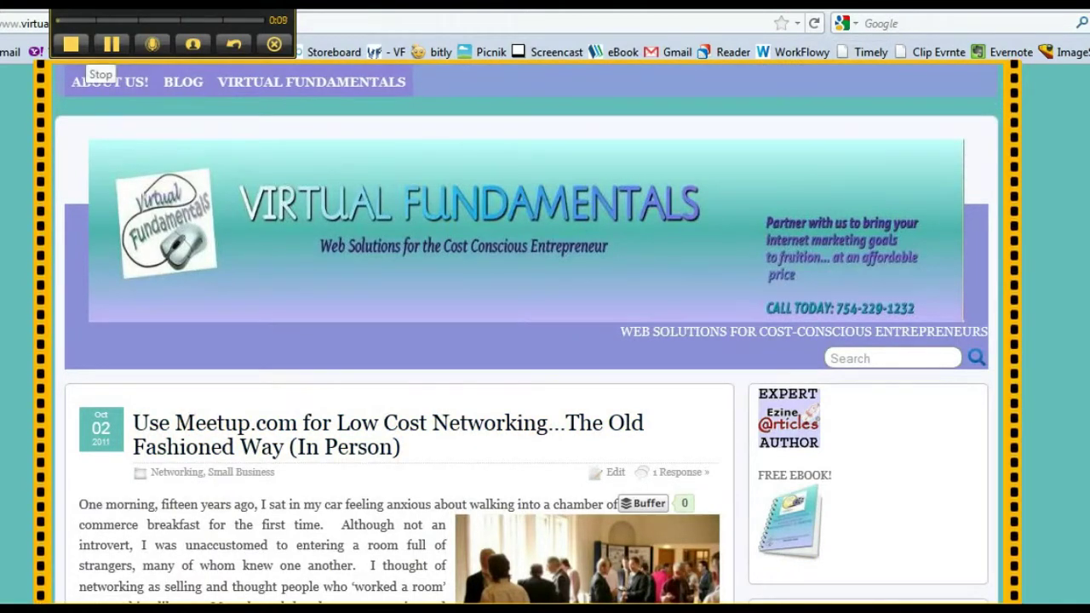
pyautogui.click(71, 43)
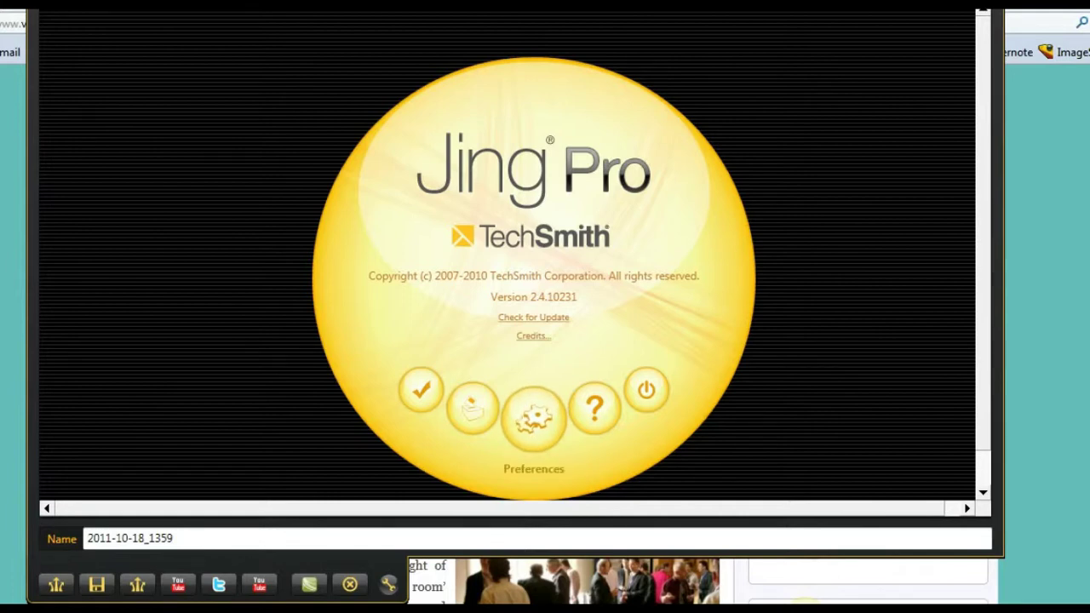
# Step: In Preferences, keep MPEG-4 as the video format and finish
pyautogui.click(534, 417)
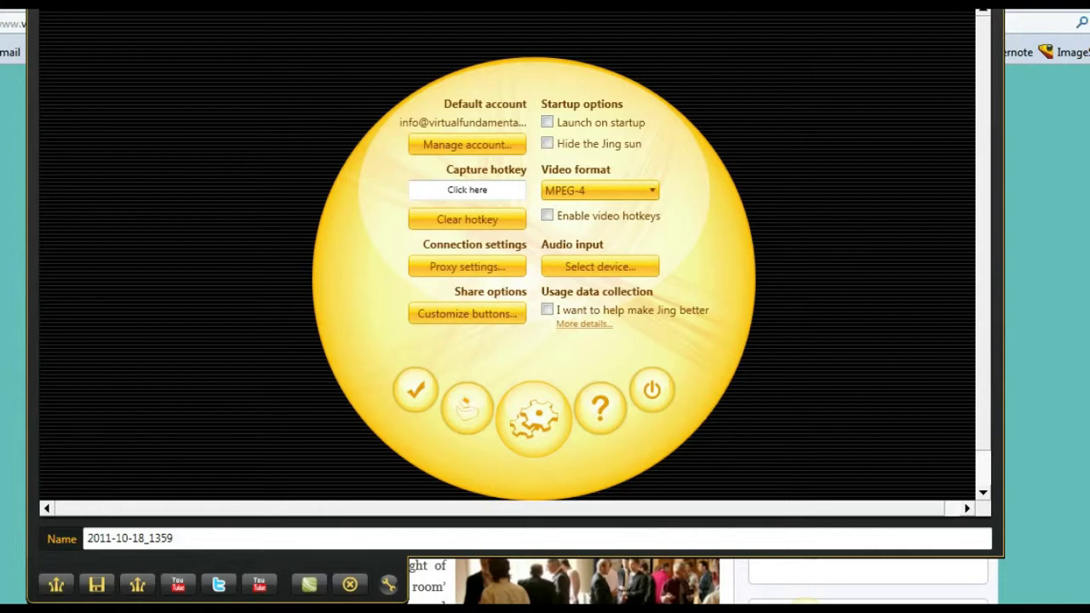
pyautogui.click(600, 190)
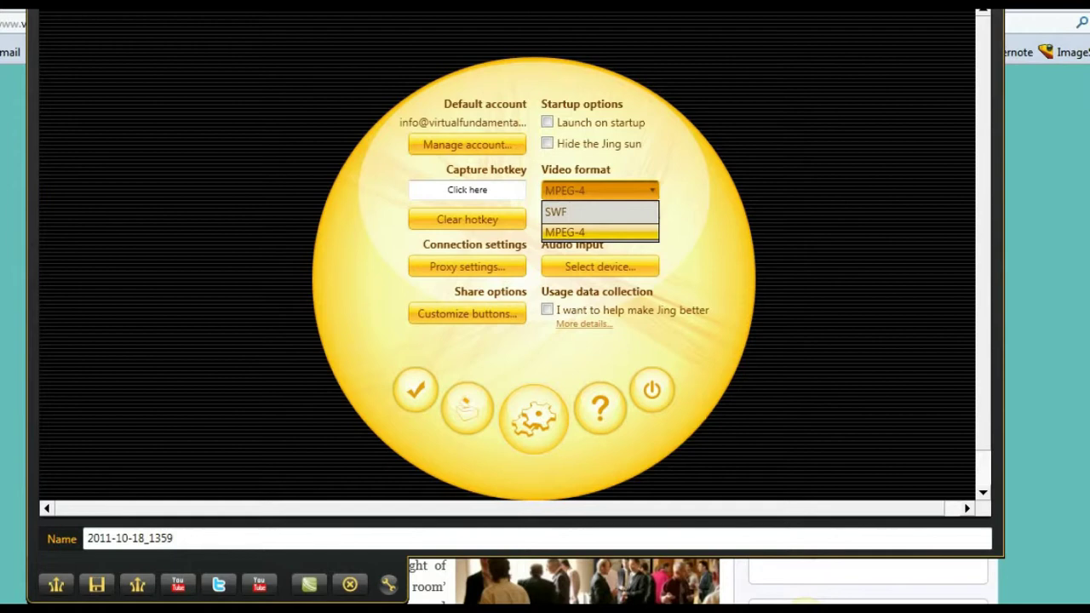
pyautogui.press('Up')
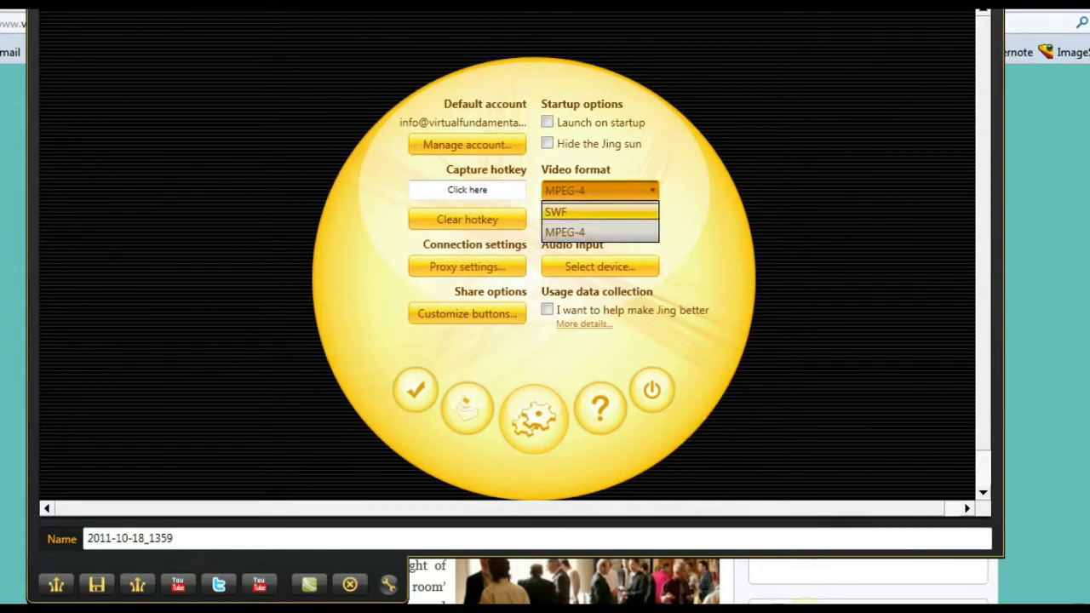
pyautogui.press('Down')
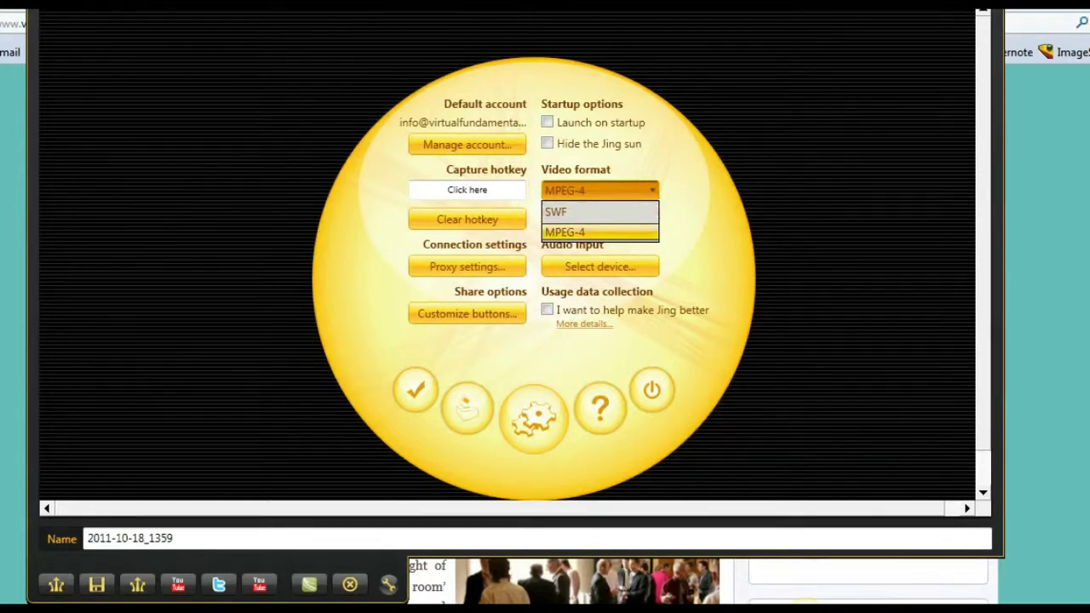
pyautogui.press('Return')
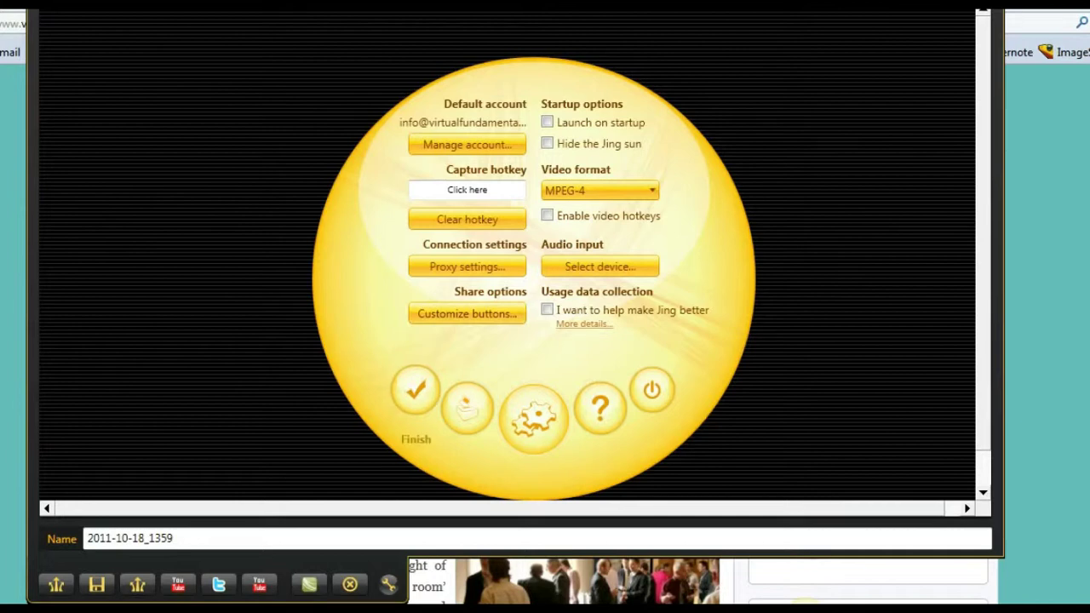
pyautogui.click(416, 390)
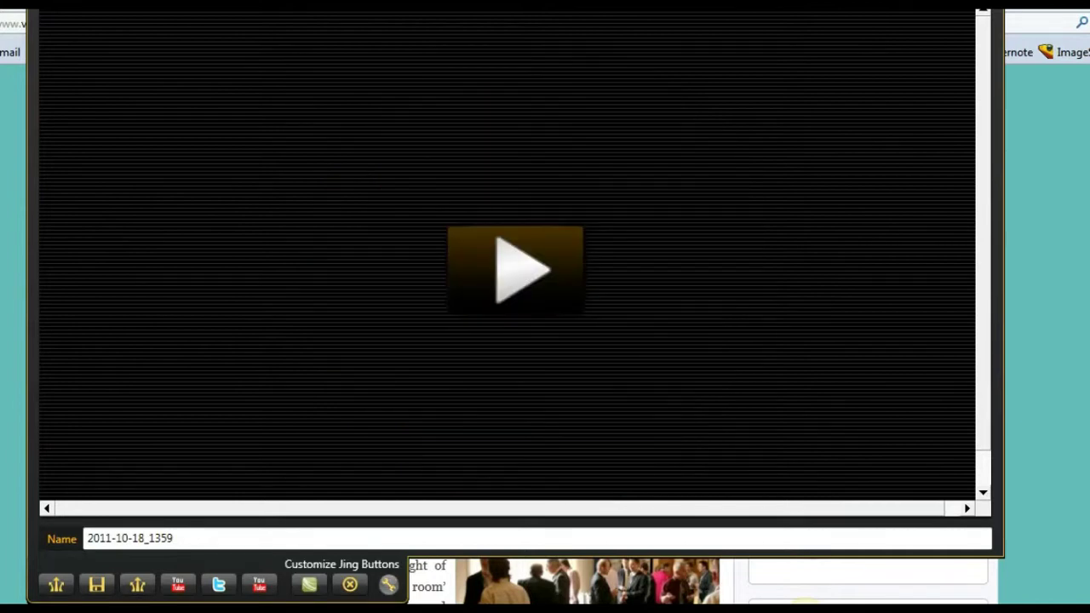
# Step: Open Customize Jing Buttons from the wrench button in the review toolbar
pyautogui.click(388, 584)
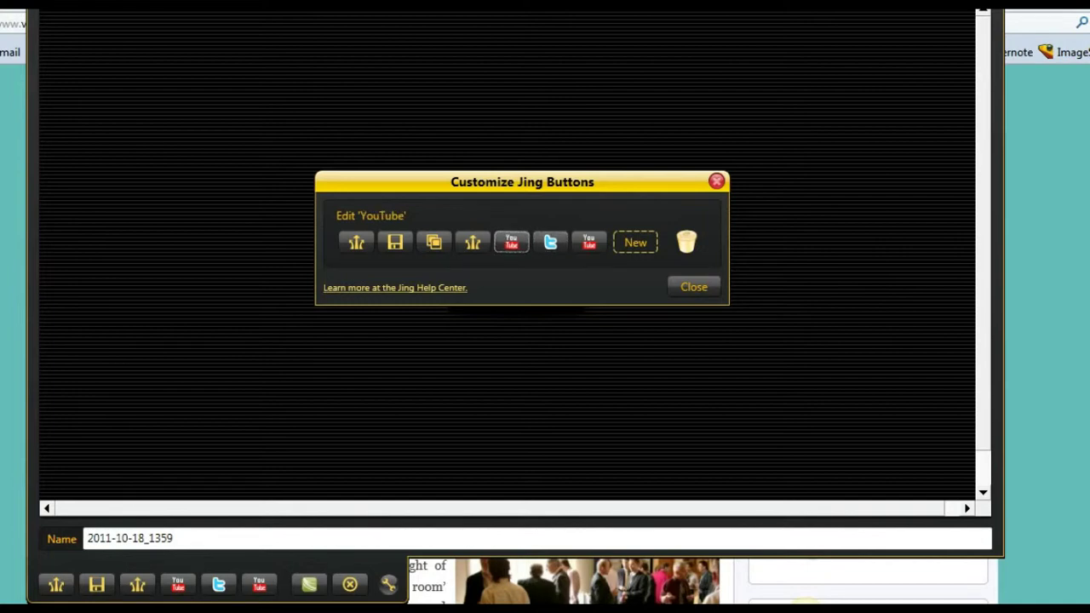
# Step: Save a YouTube share button copying the URL, after trying the Twitter and Facebook services
pyautogui.click(510, 242)
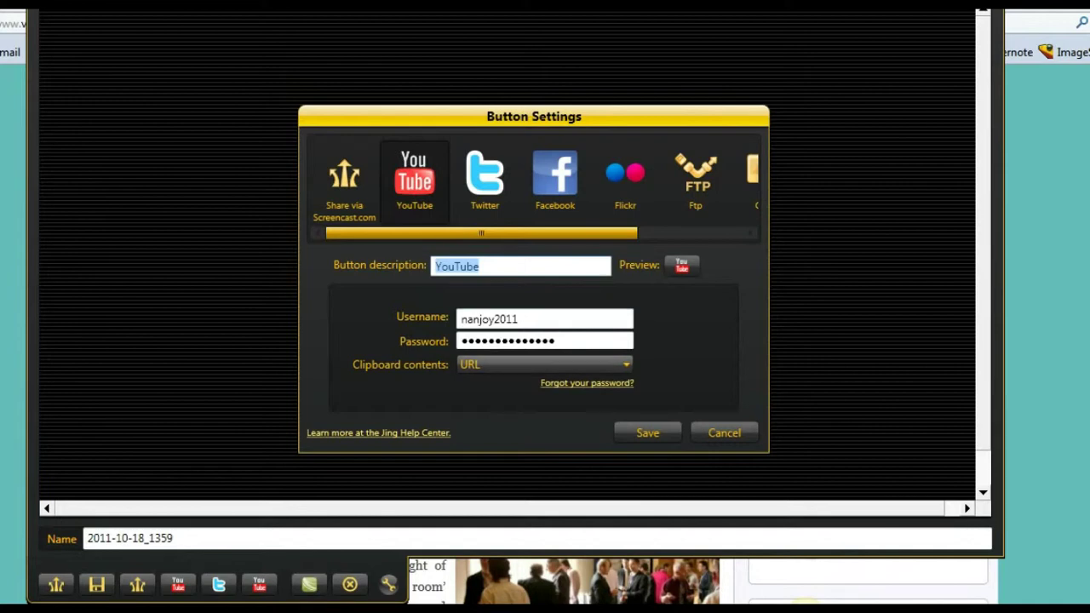
pyautogui.click(545, 364)
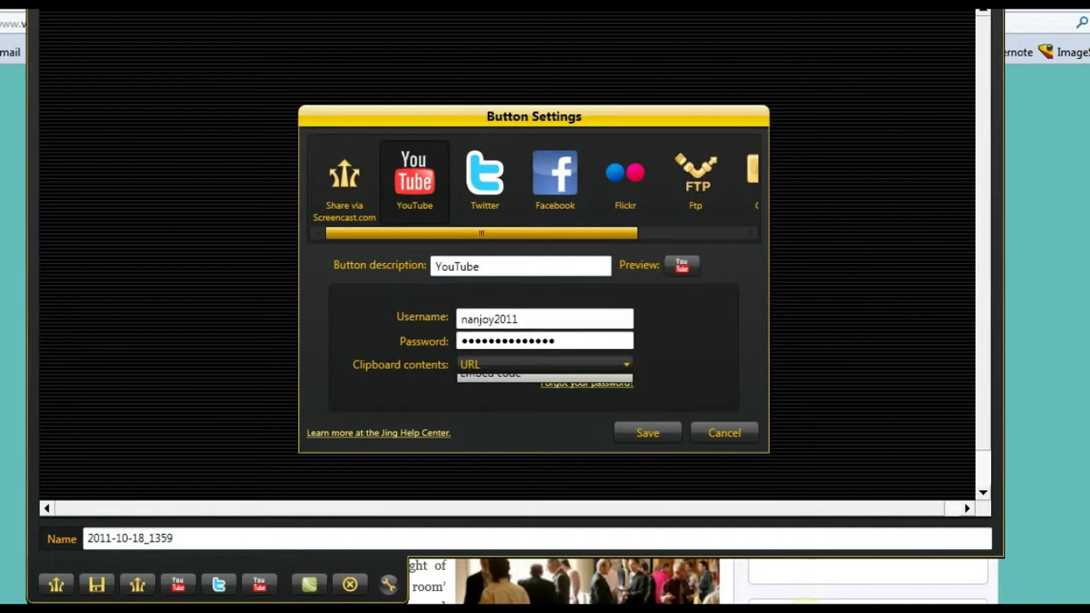
pyautogui.press('Return')
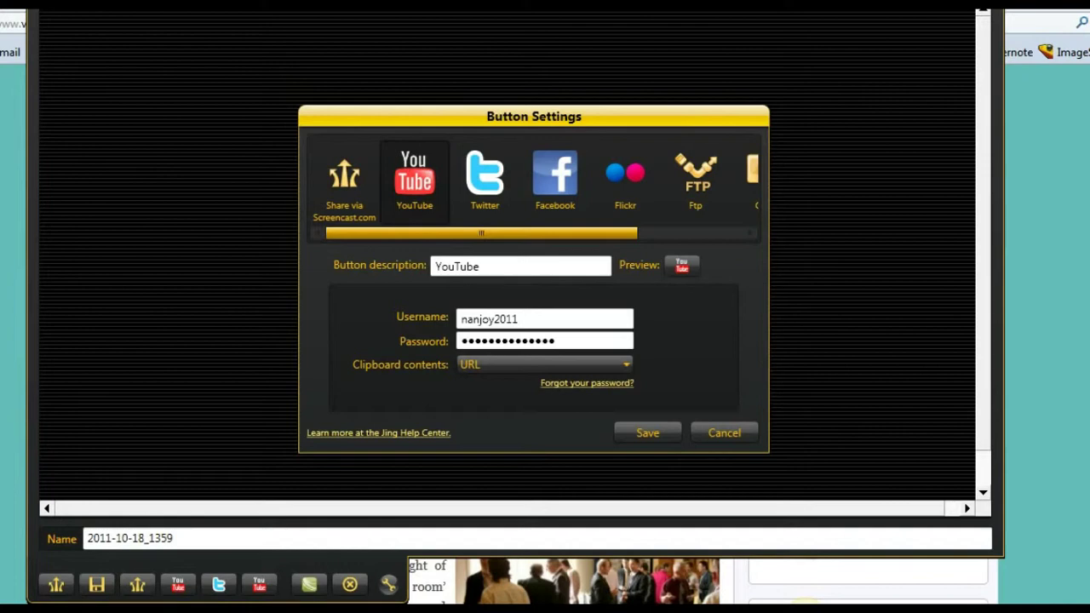
pyautogui.click(484, 178)
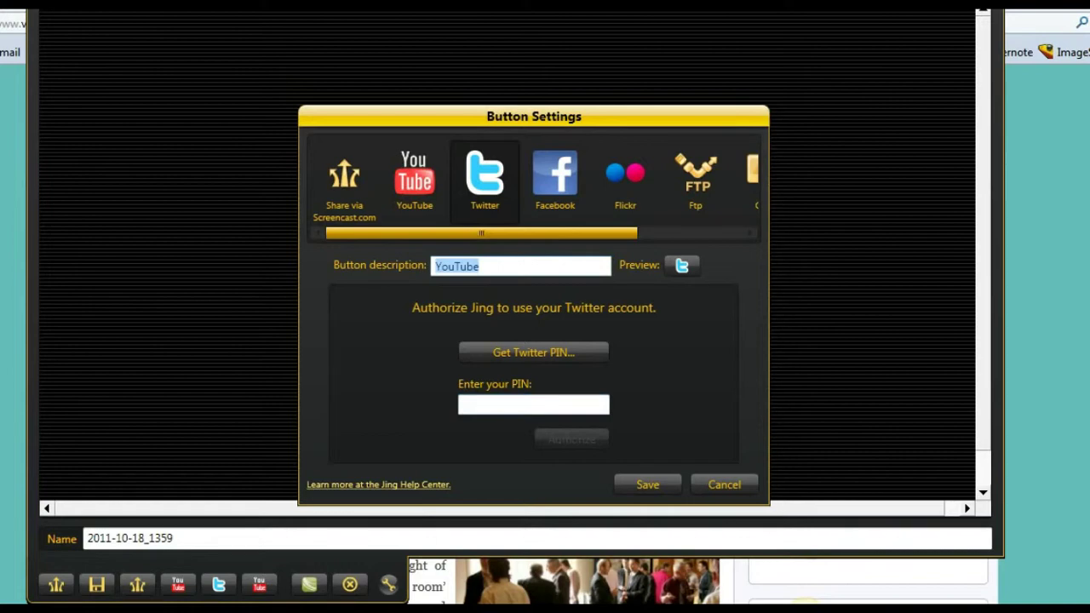
pyautogui.click(554, 179)
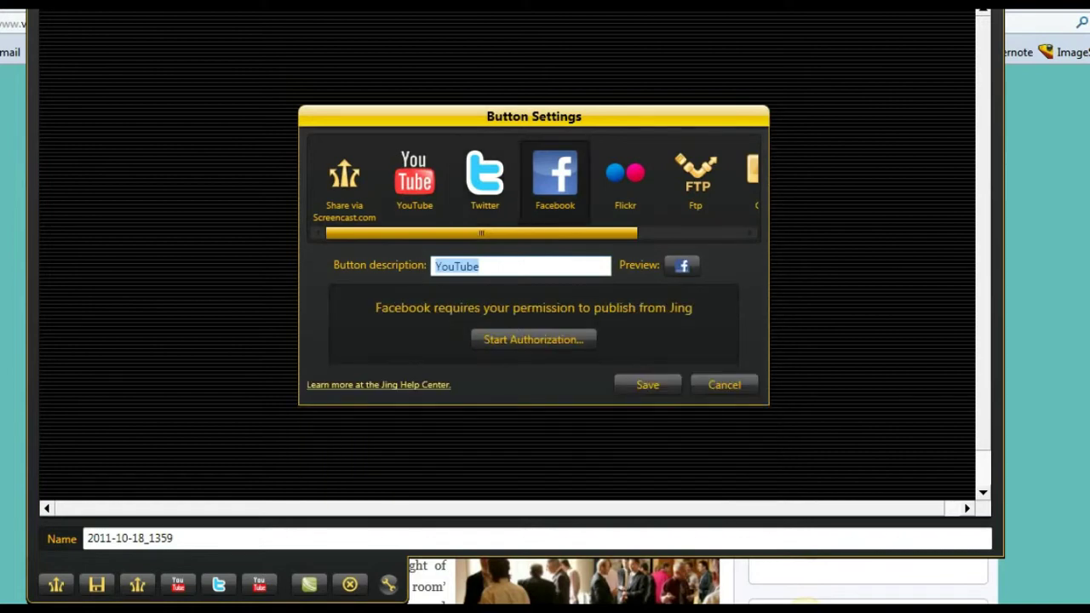
pyautogui.click(485, 179)
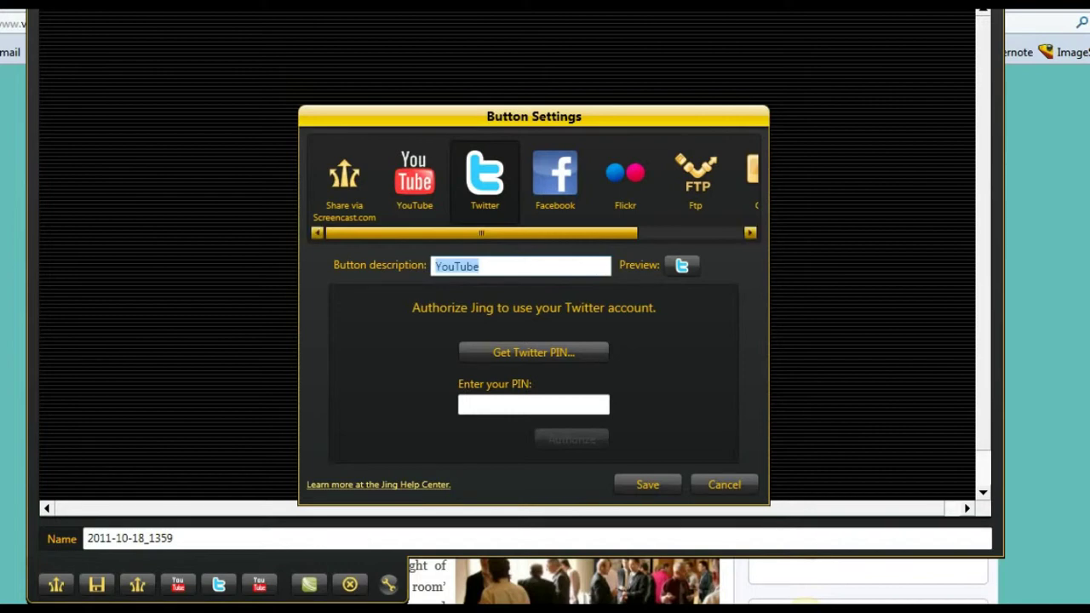
pyautogui.scroll(-2, 533, 179)
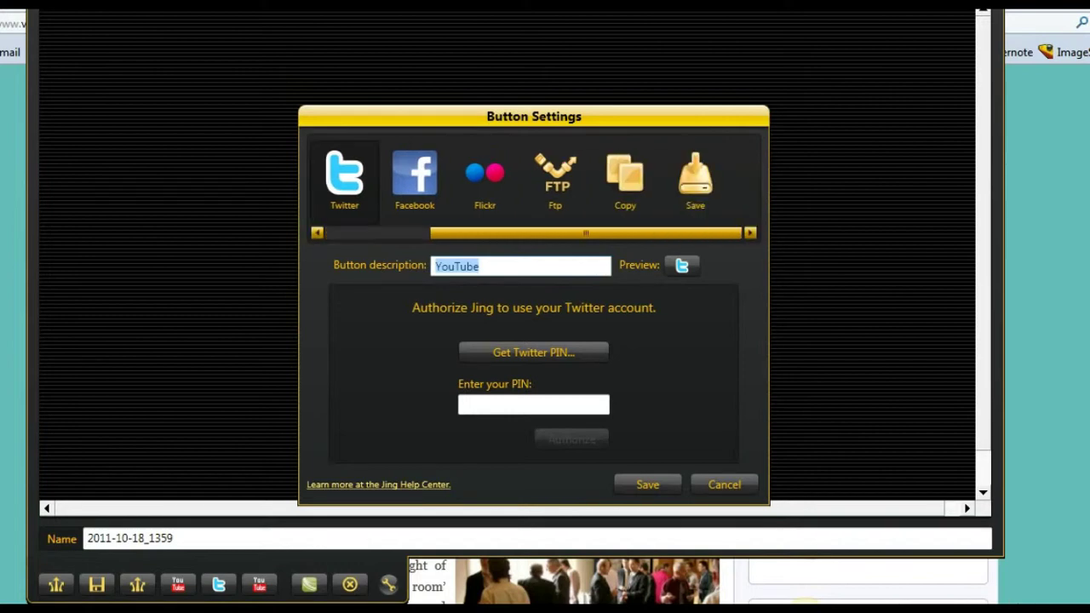
pyautogui.scroll(2, 533, 179)
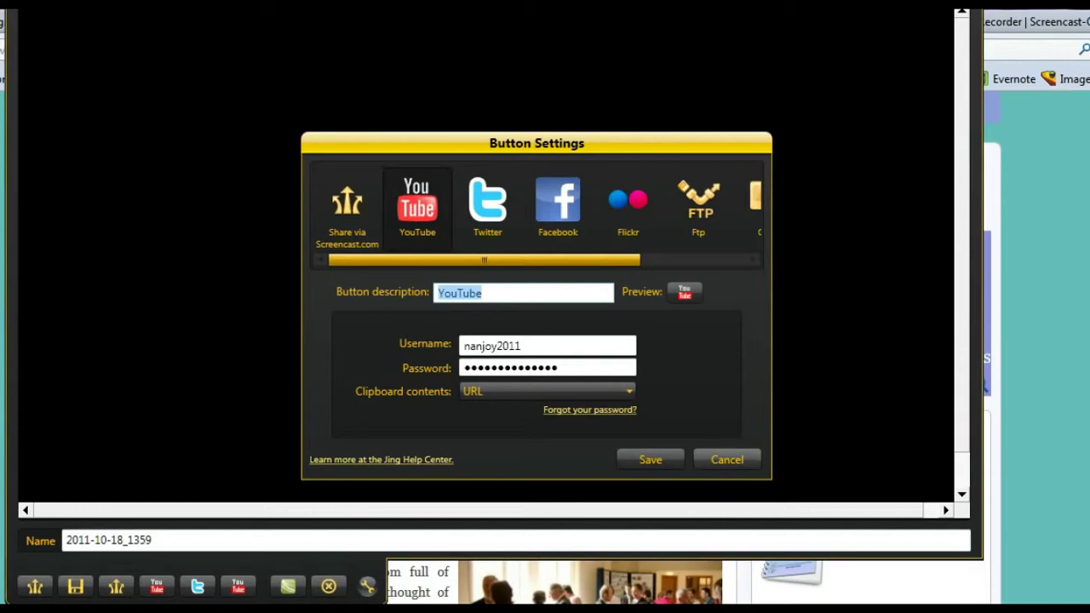
pyautogui.press('Return')
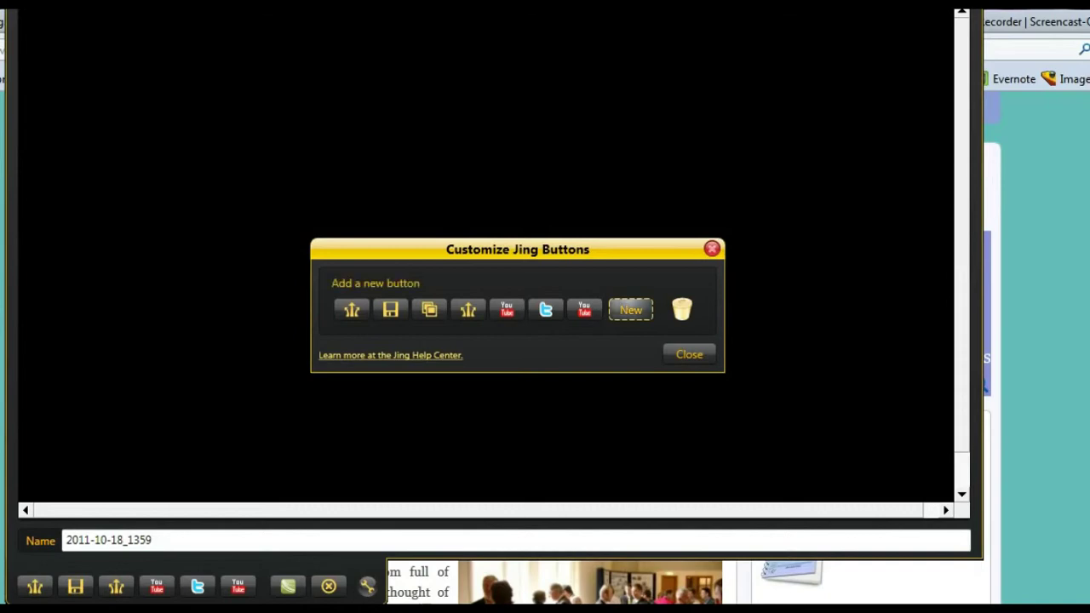
# Step: Create a new custom button using the Share via Screencast.com service
pyautogui.click(630, 310)
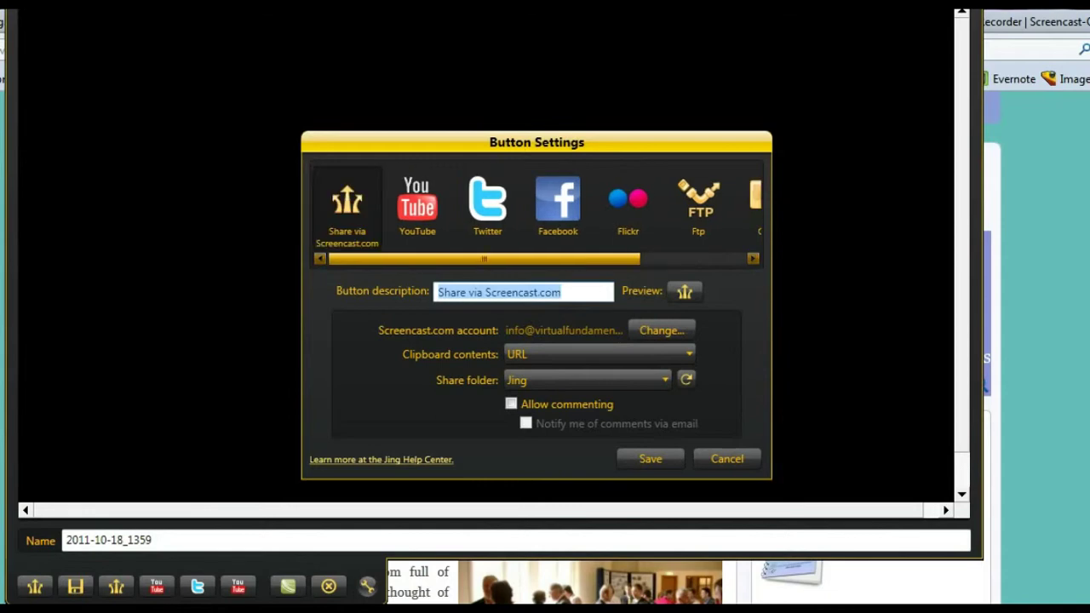
# Step: Set clipboard contents to Embed Code, enable commenting with email notification, and save the button
pyautogui.click(579, 292)
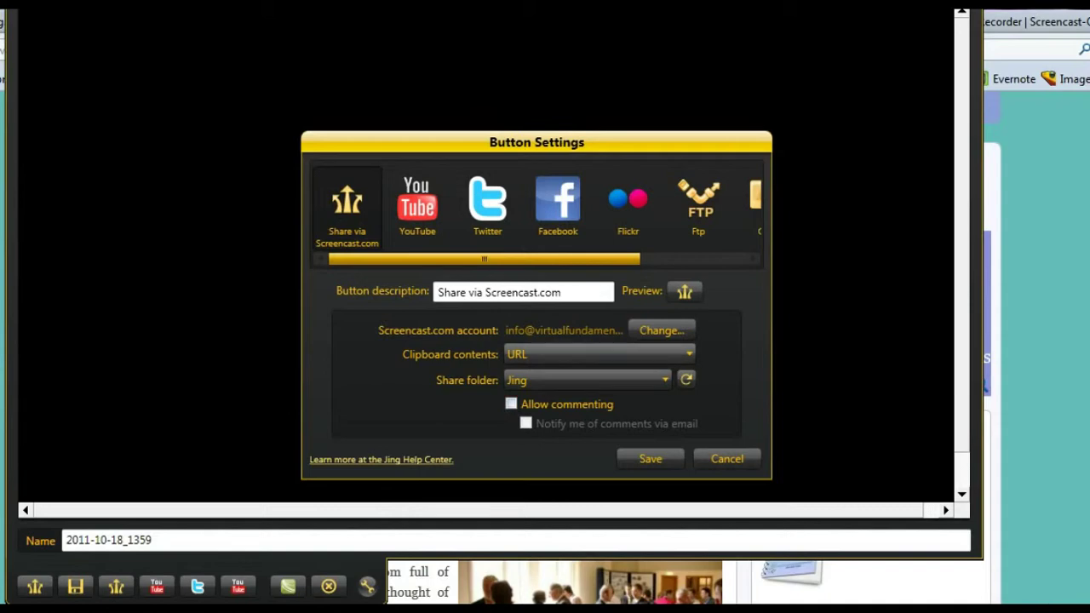
pyautogui.hotkey('alt', 'Down')
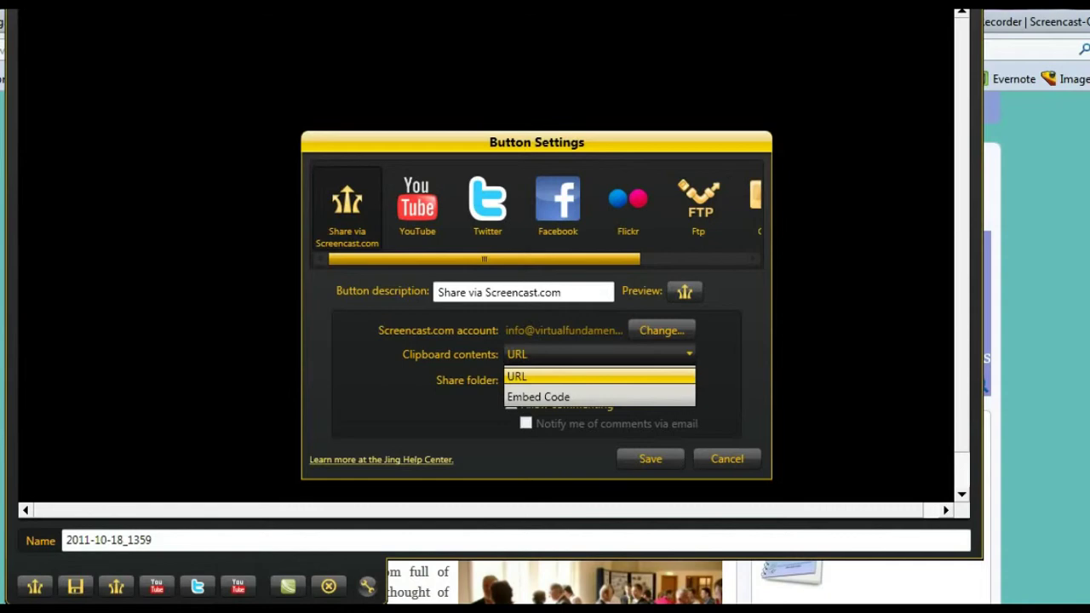
pyautogui.press('Down')
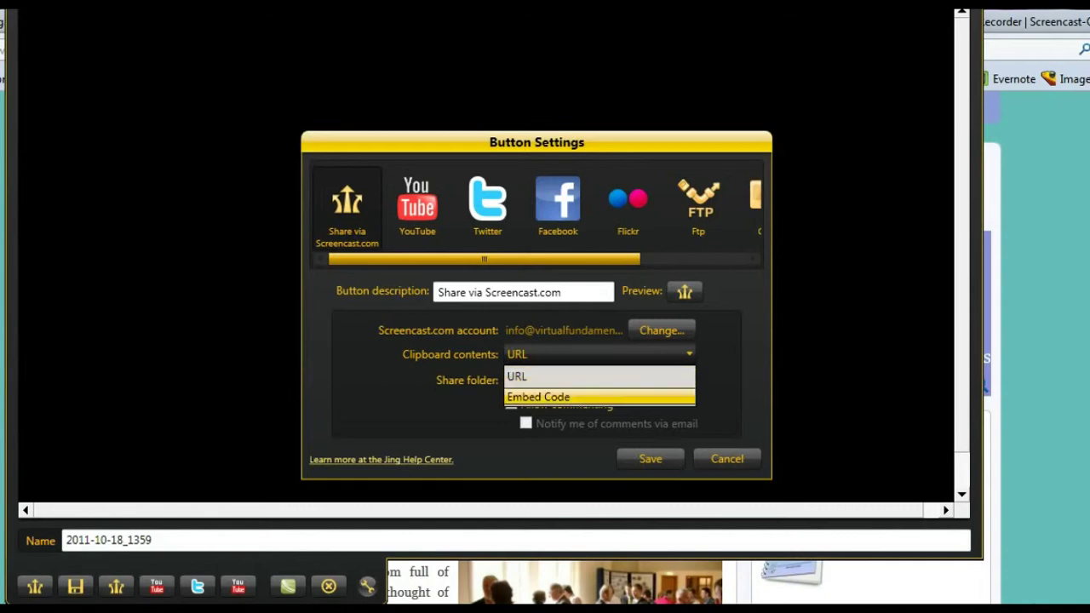
pyautogui.press('Return')
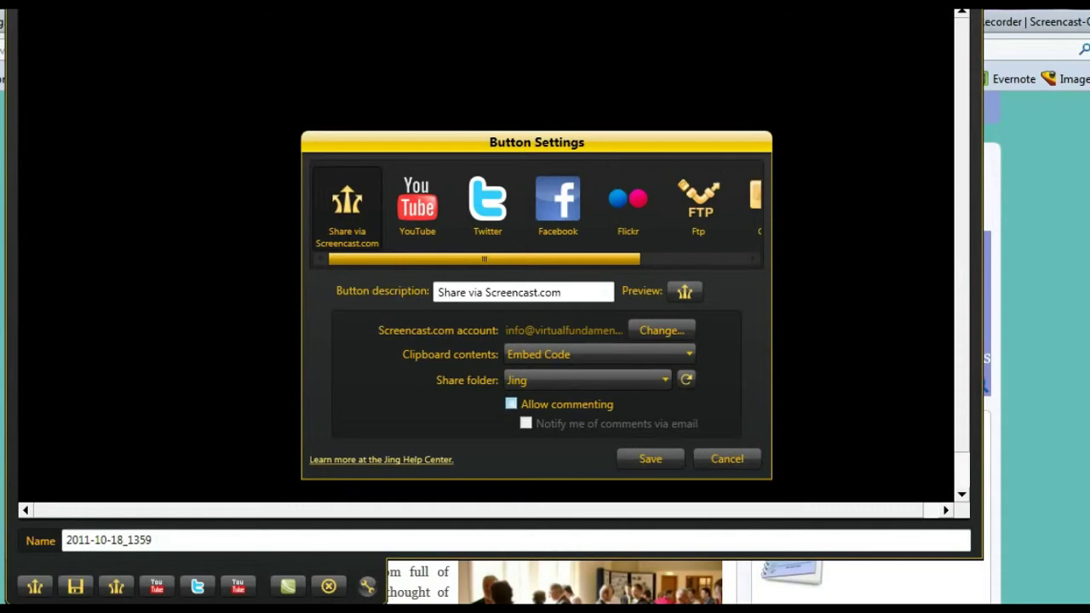
pyautogui.click(511, 403)
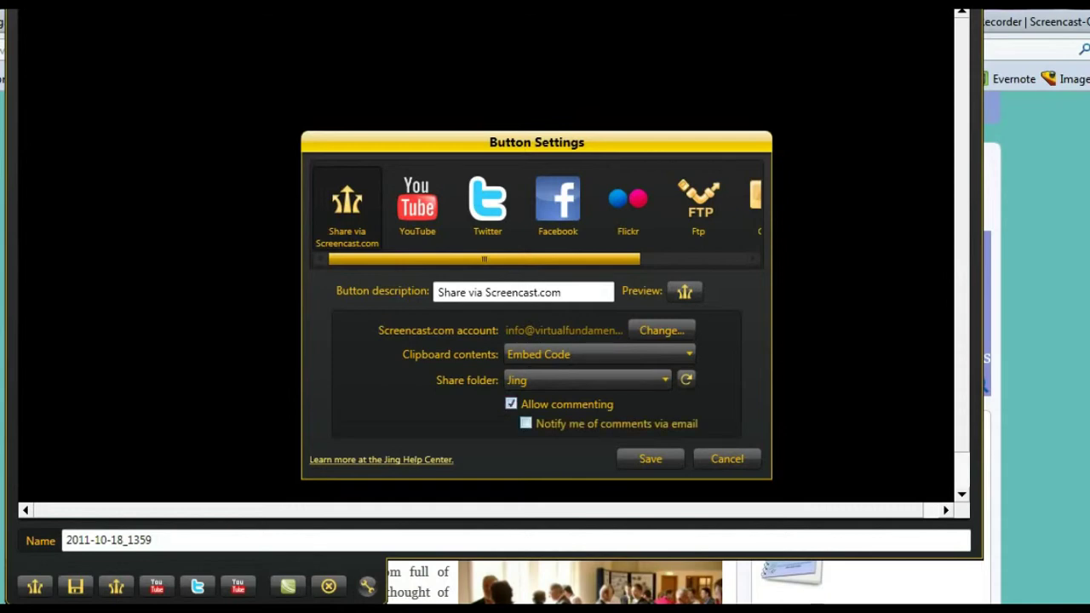
pyautogui.click(525, 423)
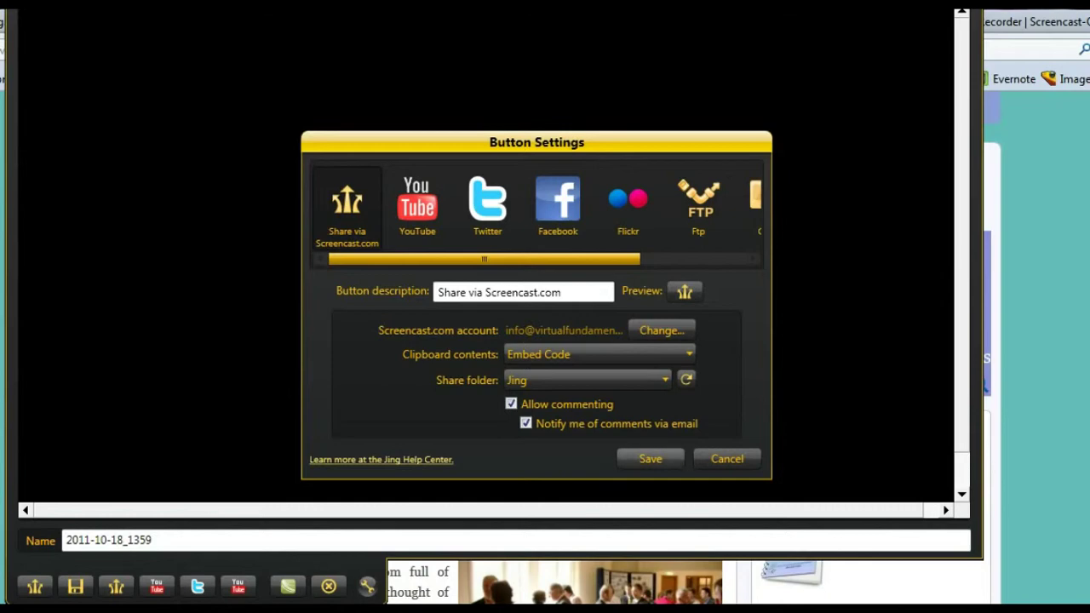
pyautogui.click(650, 458)
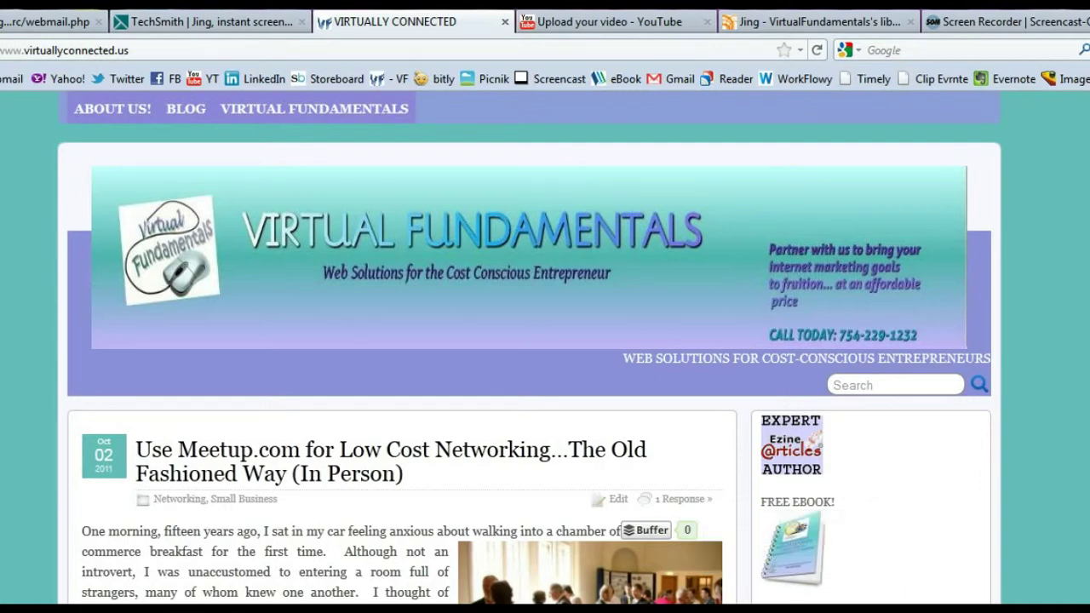
# Step: Launch Notepad from the Start menu and paste the embed code into the blank document
pyautogui.press('super')
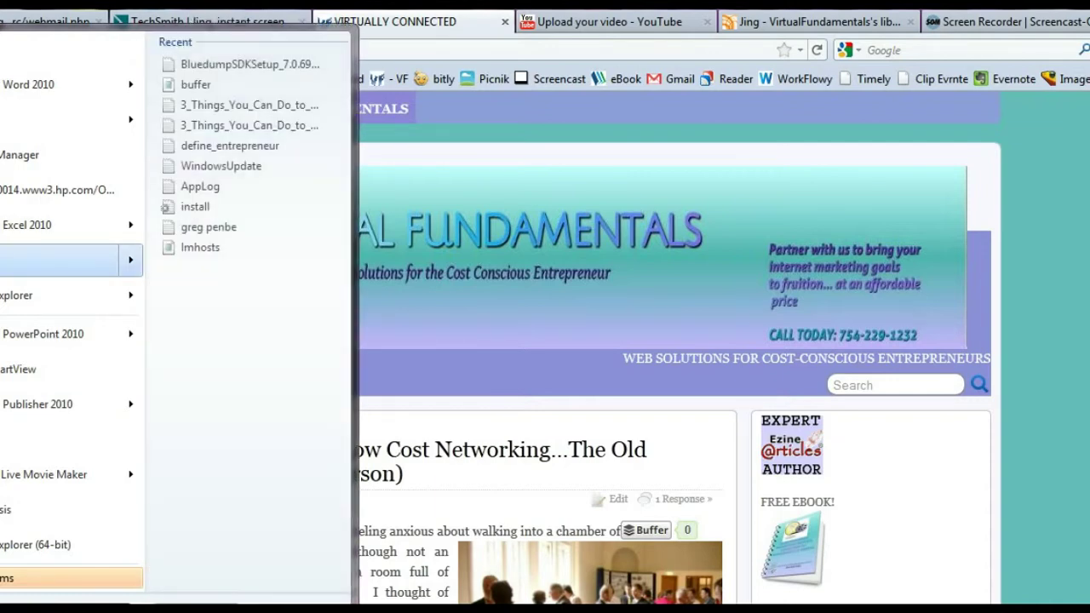
pyautogui.click(68, 259)
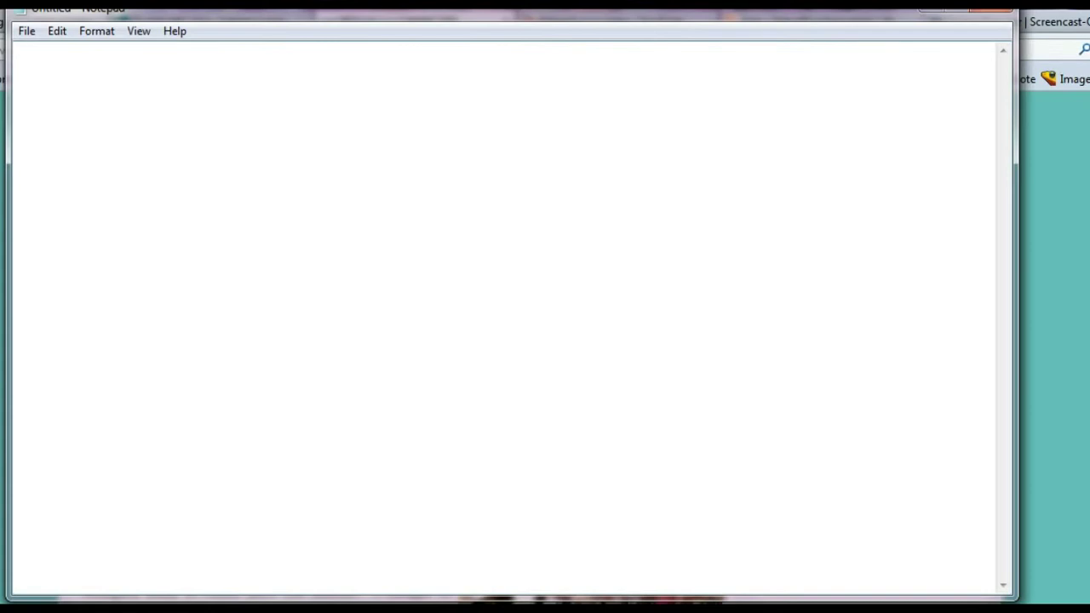
pyautogui.rightClick(231, 101)
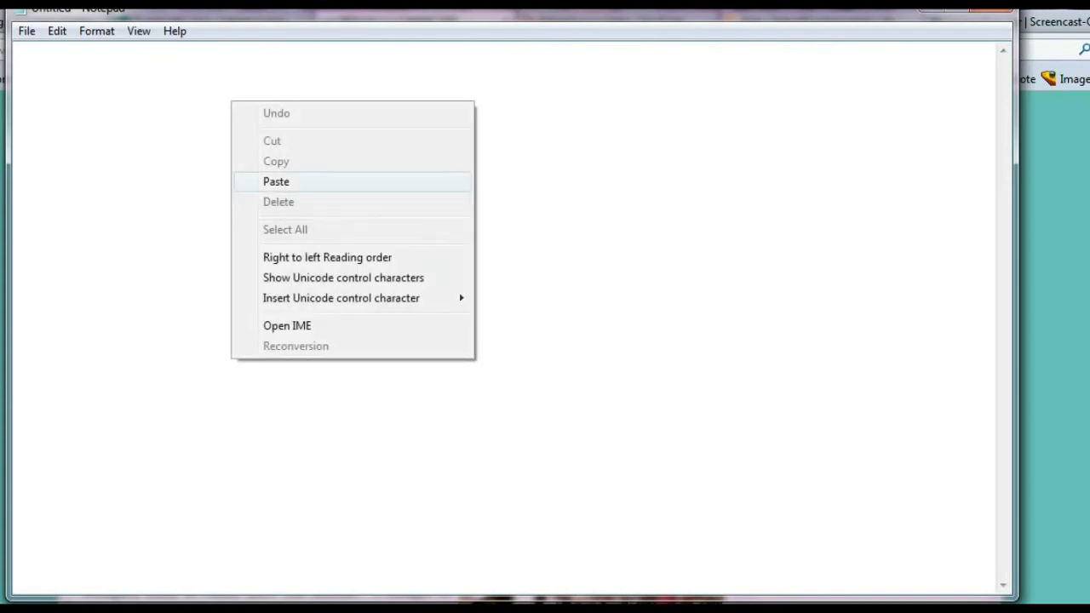
pyautogui.click(276, 182)
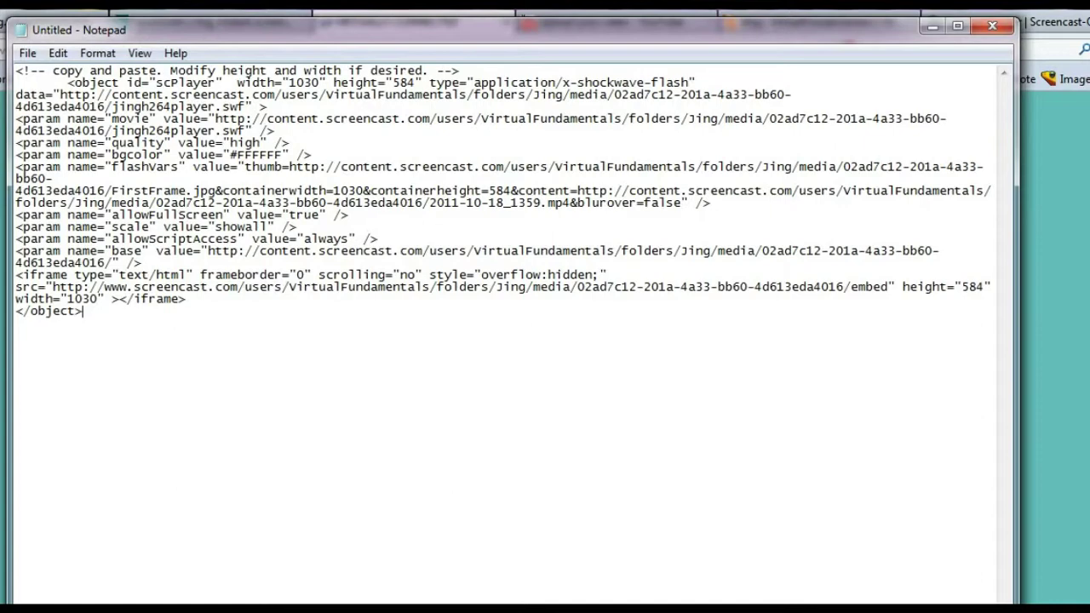
# Step: Close Notepad with Don't Save, discarding the pasted embed code
pyautogui.click(992, 26)
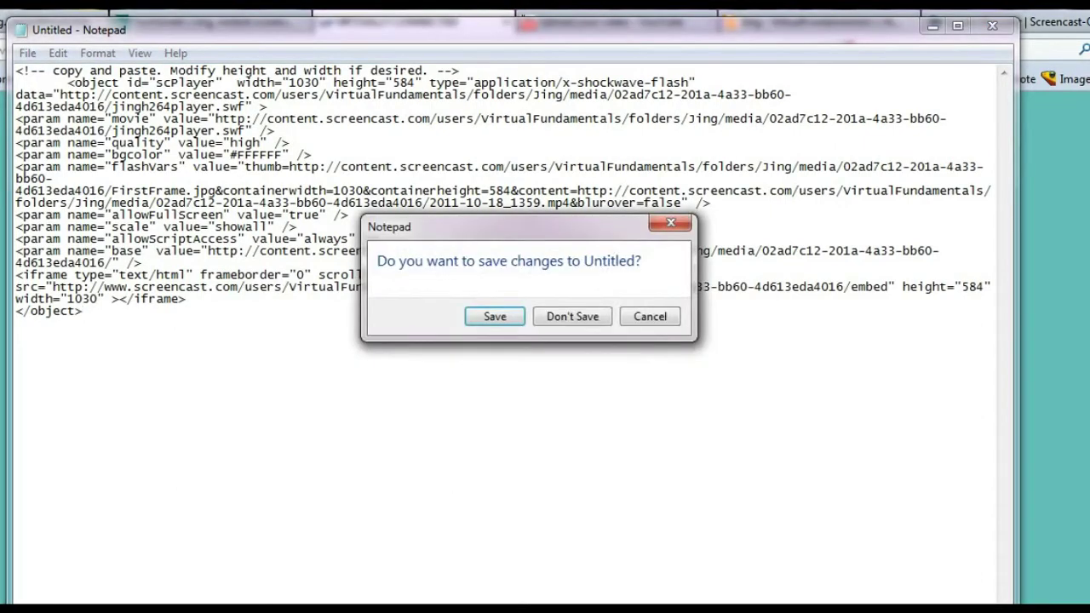
pyautogui.click(572, 316)
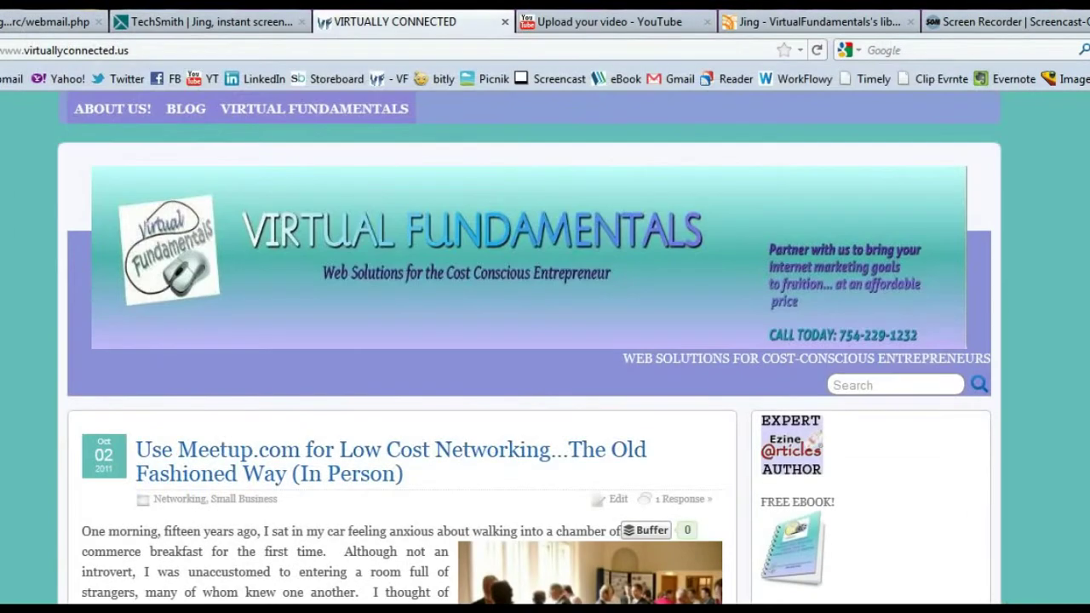